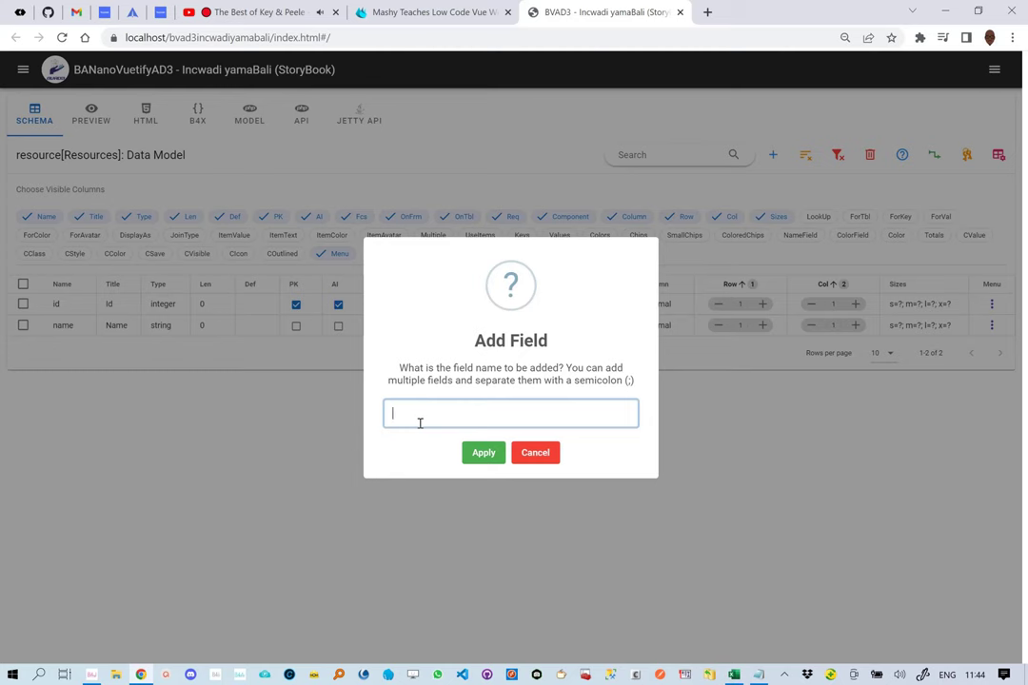
Step: Add the fields first_name, last_name, hourly_rate and email to the resource model and delete its name field
type("first_name;last_name;hourly_rate;email")
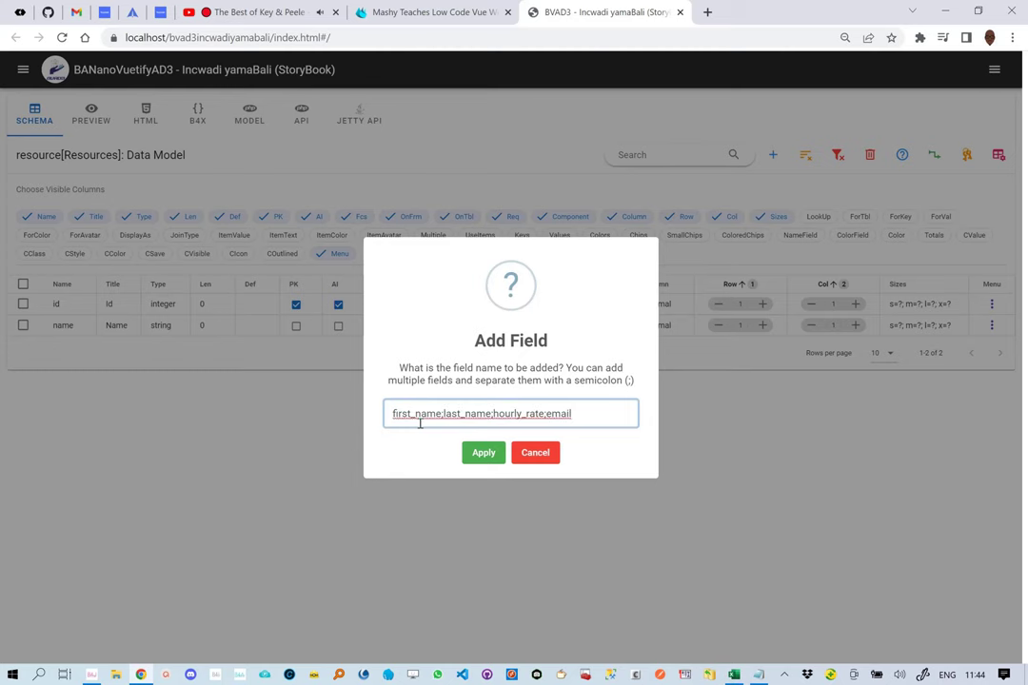
left_click(479, 455)
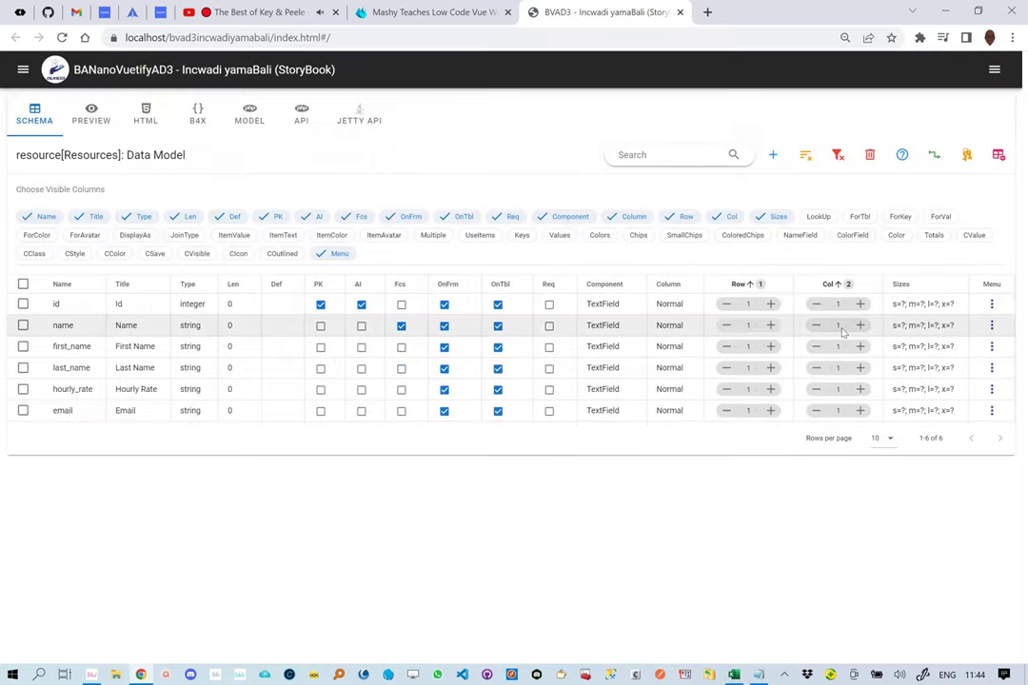
left_click(992, 327)
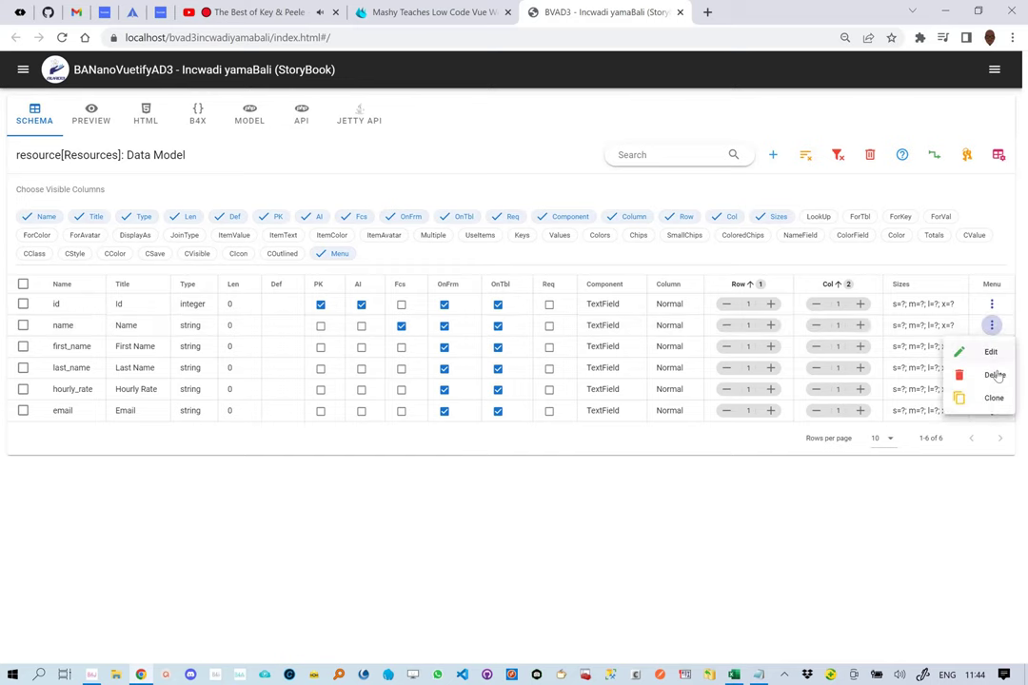
left_click(992, 374)
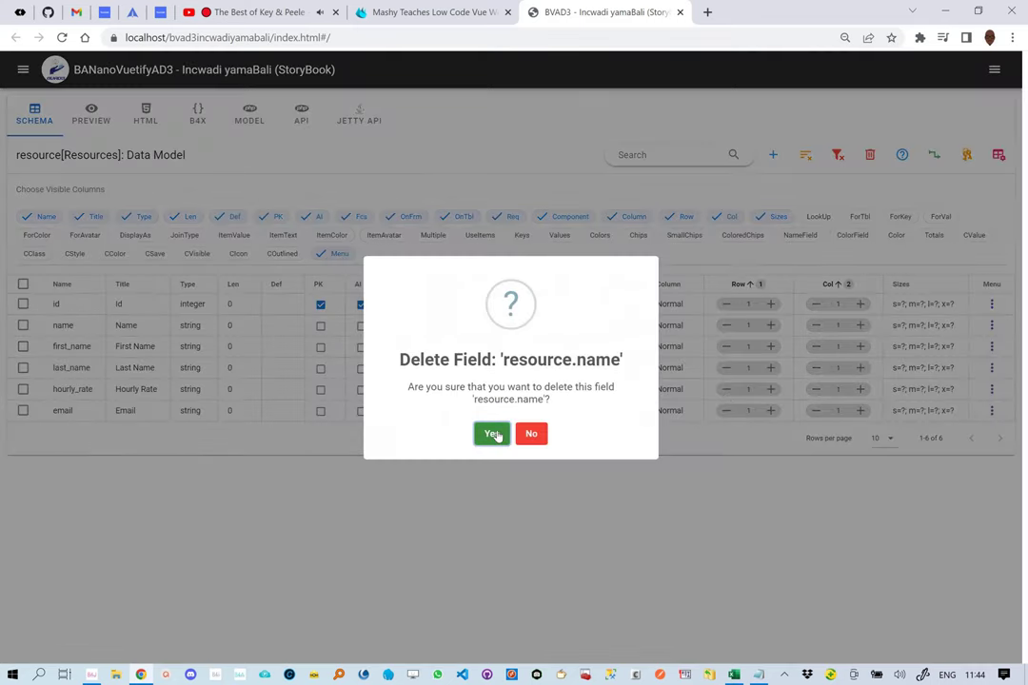
left_click(494, 433)
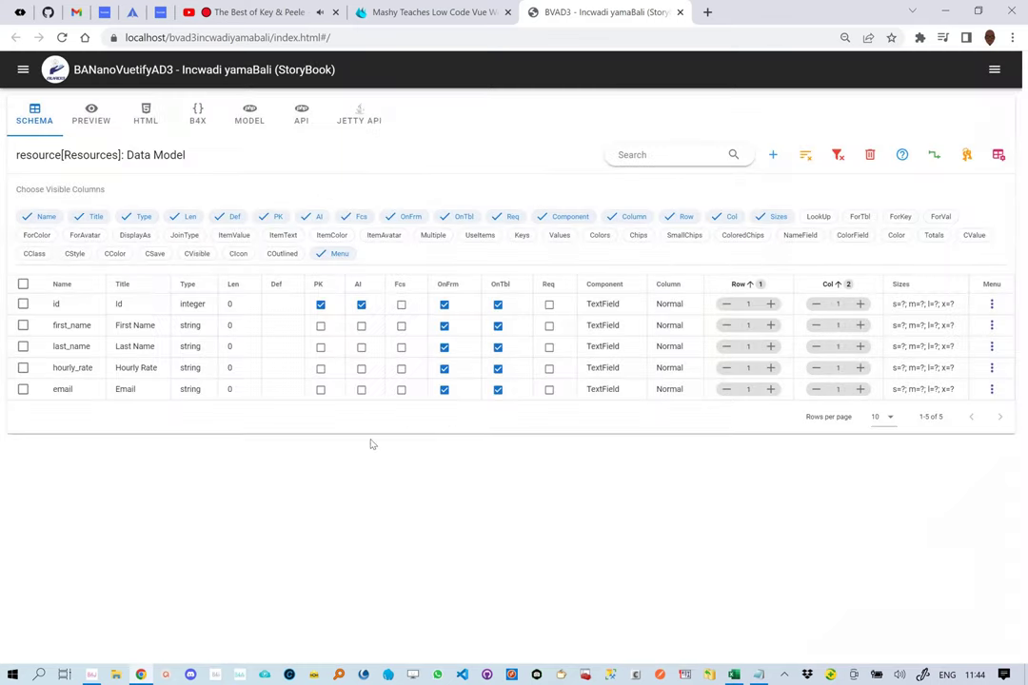
Step: Set the data type of the email field to double
left_click(197, 392)
left_click(262, 406)
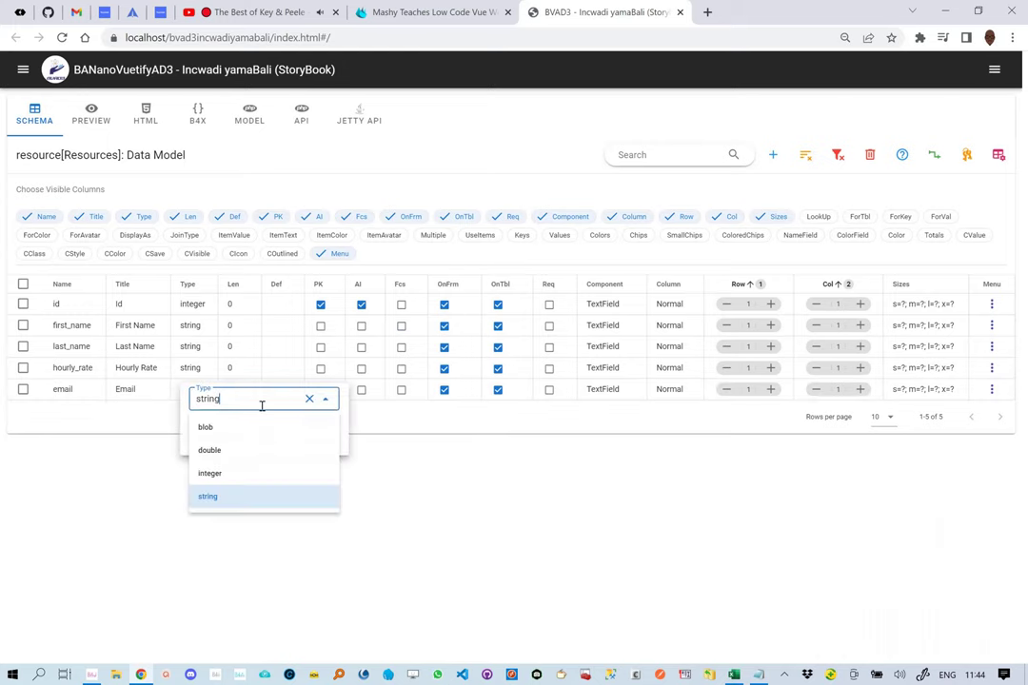
left_click(248, 455)
left_click(322, 443)
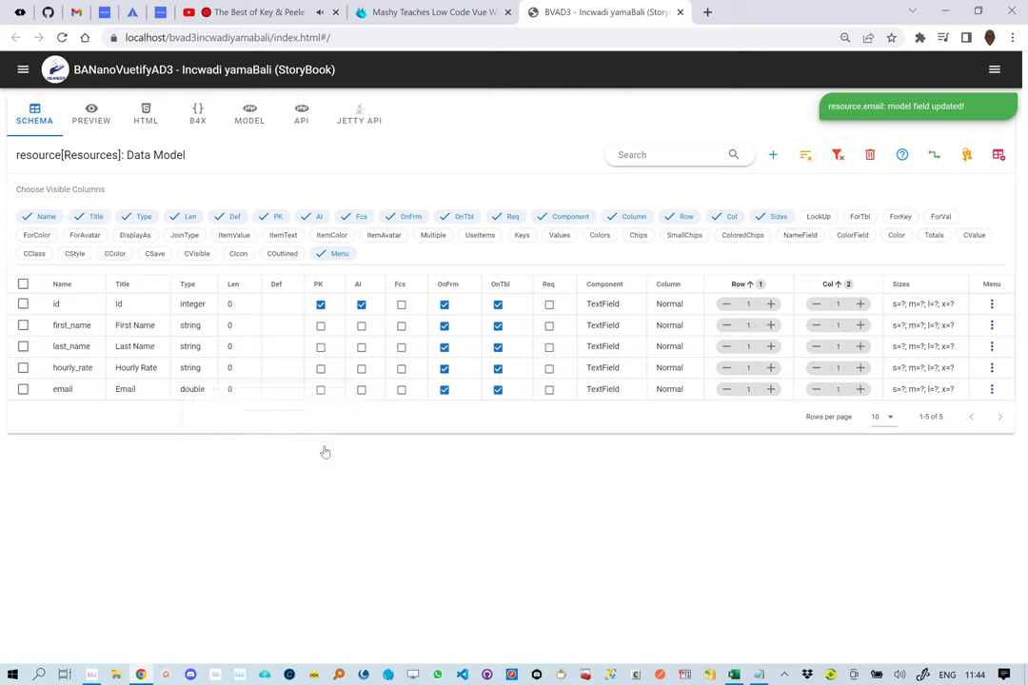
Step: Enable focus (Fcs) for first_name and exclude the id field from both the form and the table
left_click(401, 326)
left_click(443, 305)
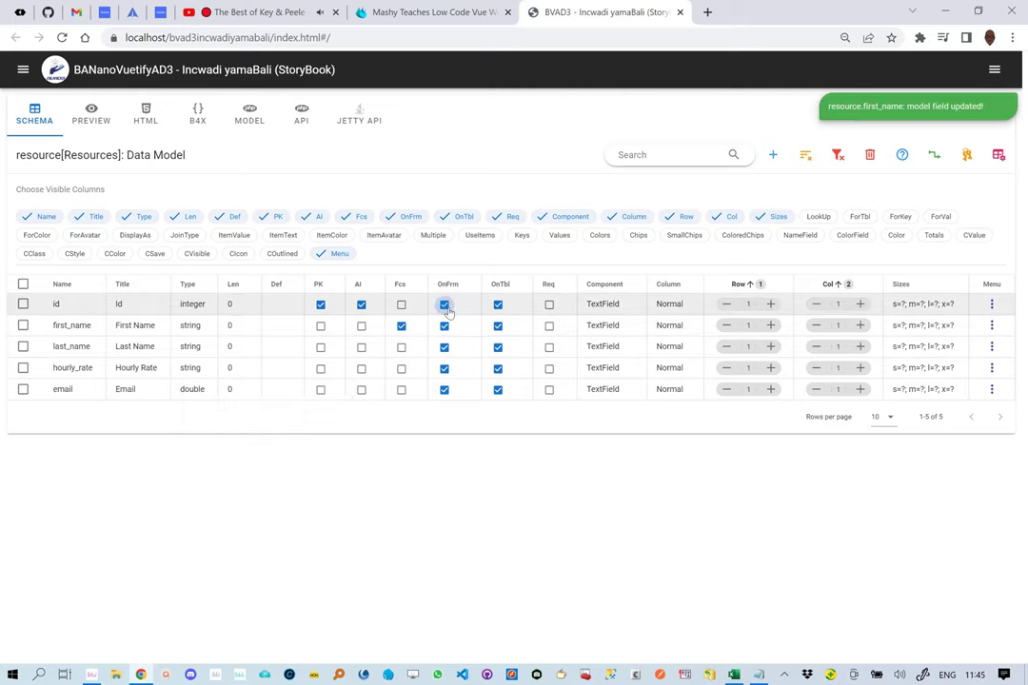
left_click(497, 305)
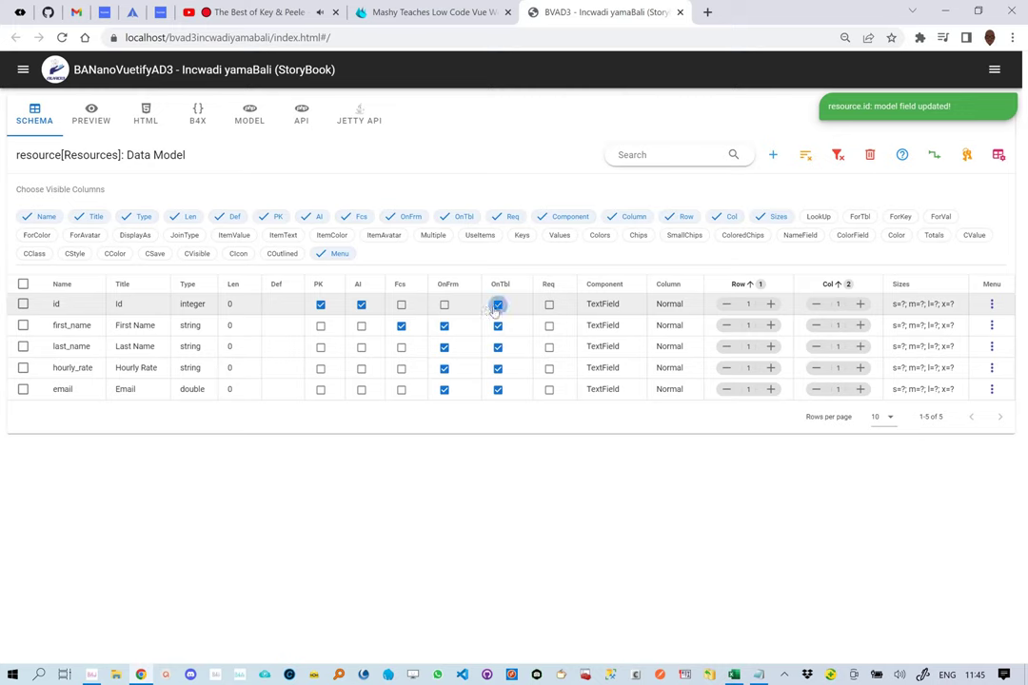
Step: Mark the first_name, last_name, hourly_rate and email fields as required
left_click(549, 325)
left_click(549, 347)
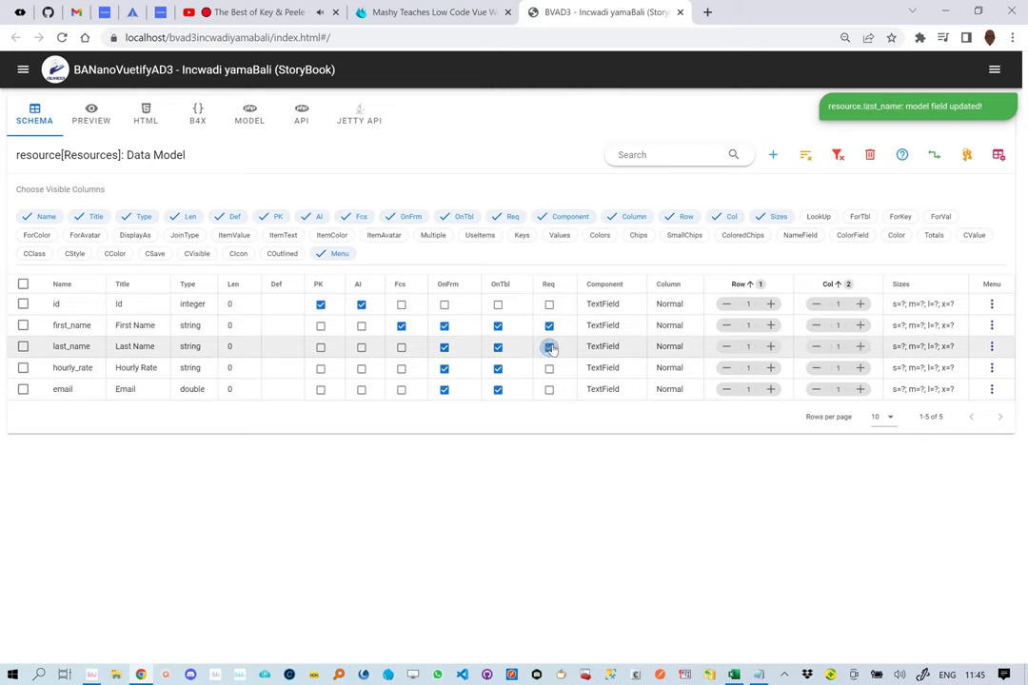
left_click(549, 368)
left_click(550, 391)
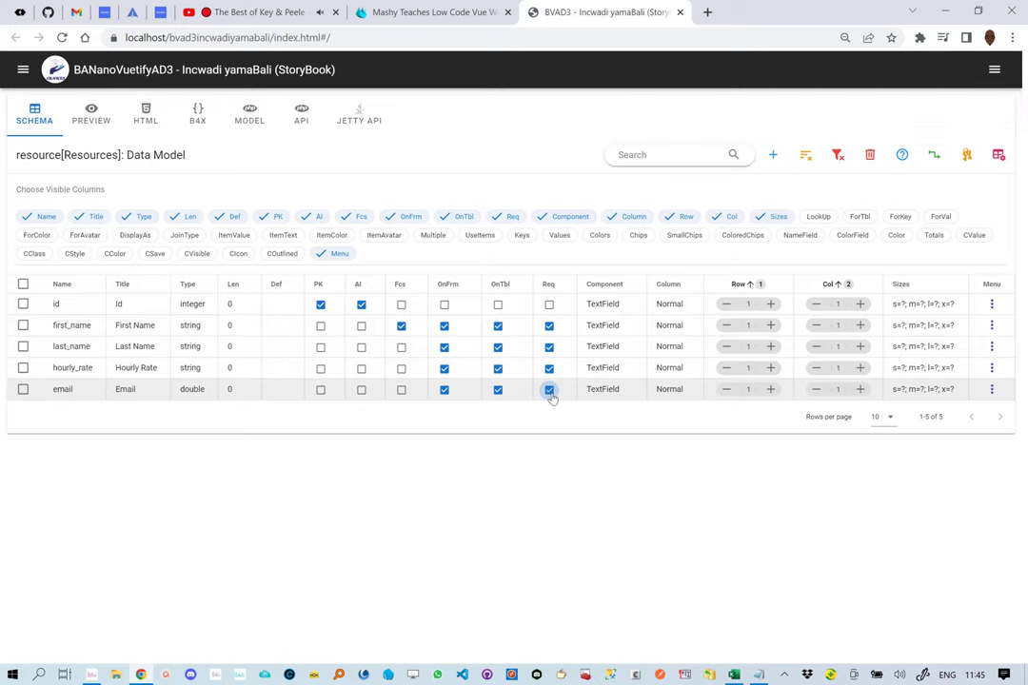
Step: Set the Column type of both first_name and last_name to TextField
left_click(667, 326)
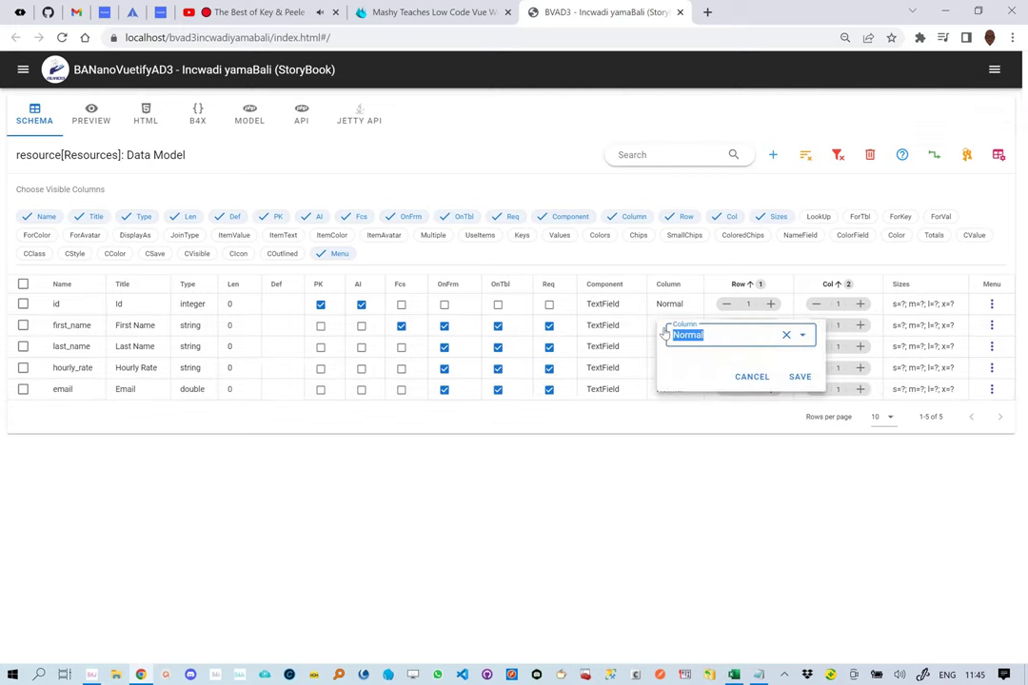
type("Text")
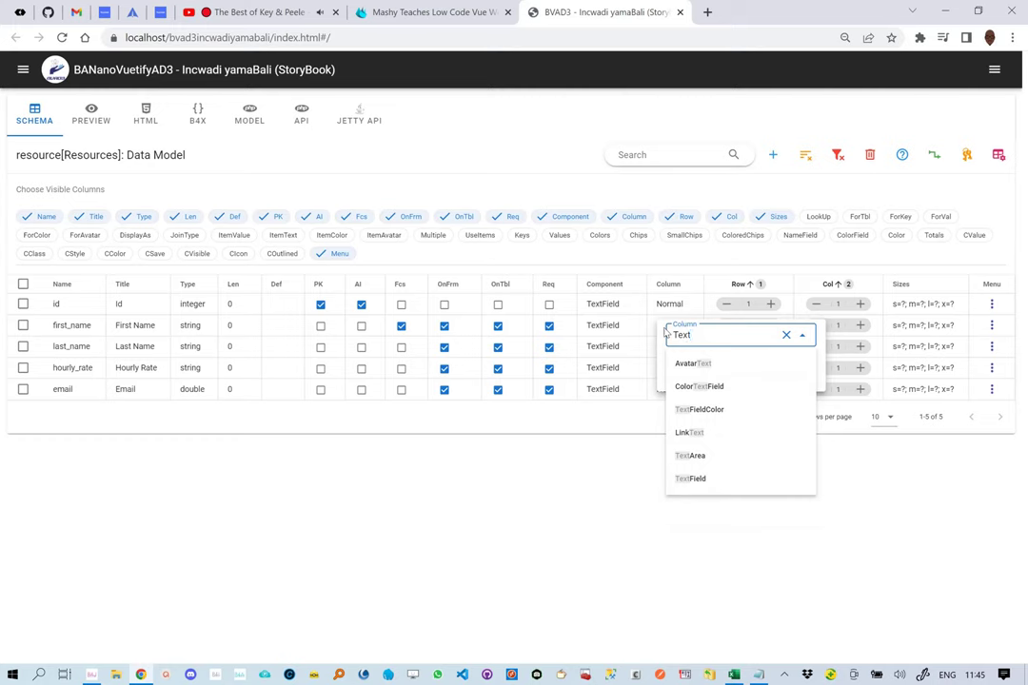
left_click(717, 484)
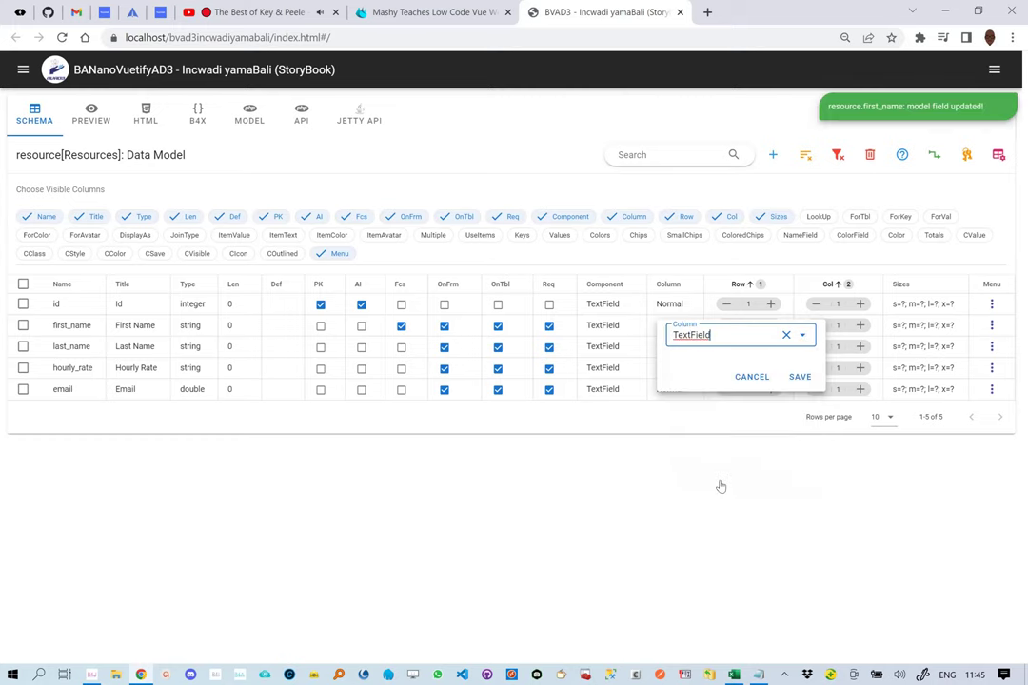
left_click(802, 377)
left_click(687, 346)
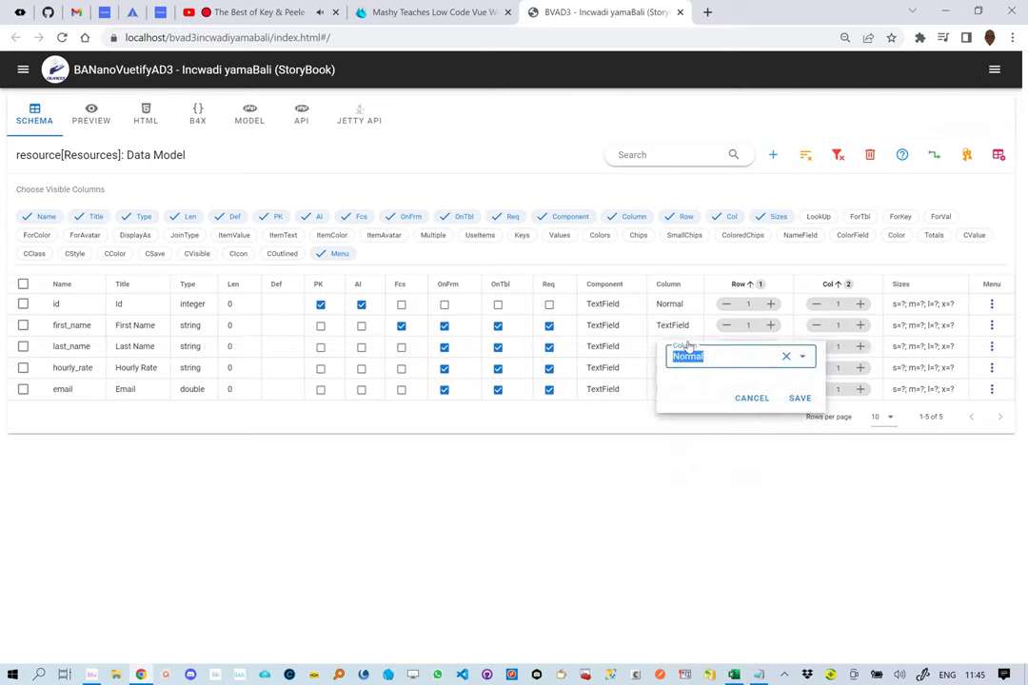
type("Text")
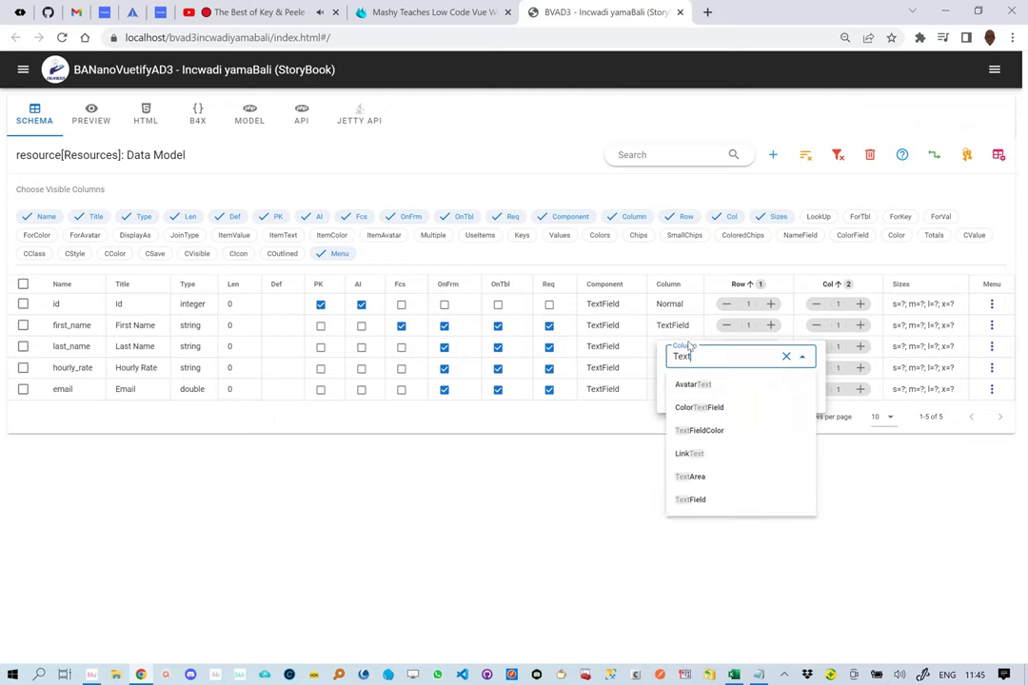
left_click(712, 500)
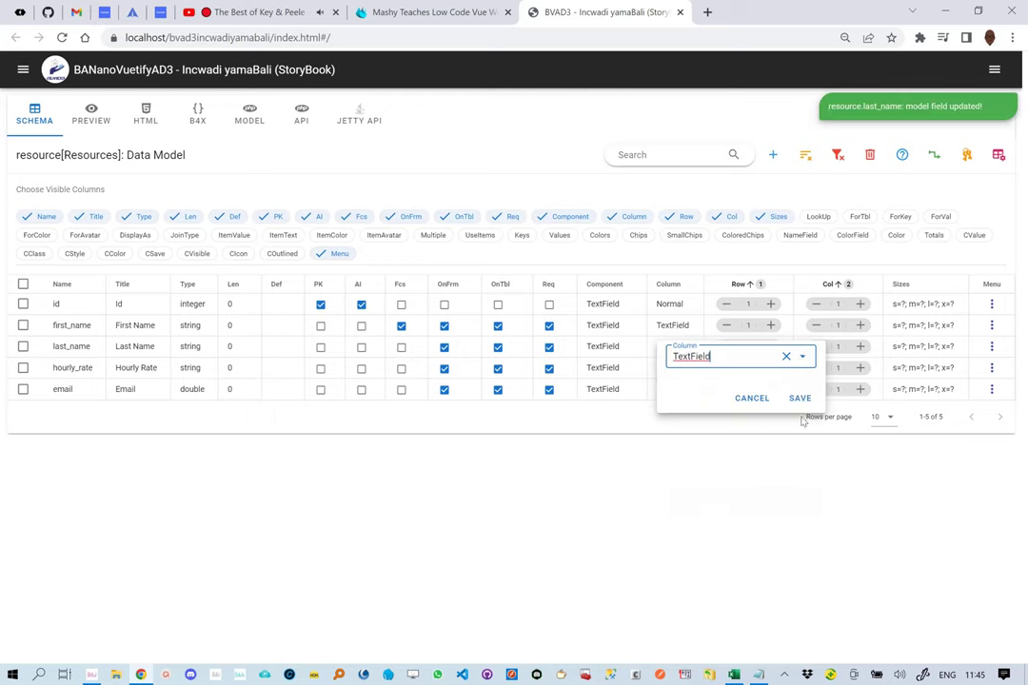
left_click(802, 399)
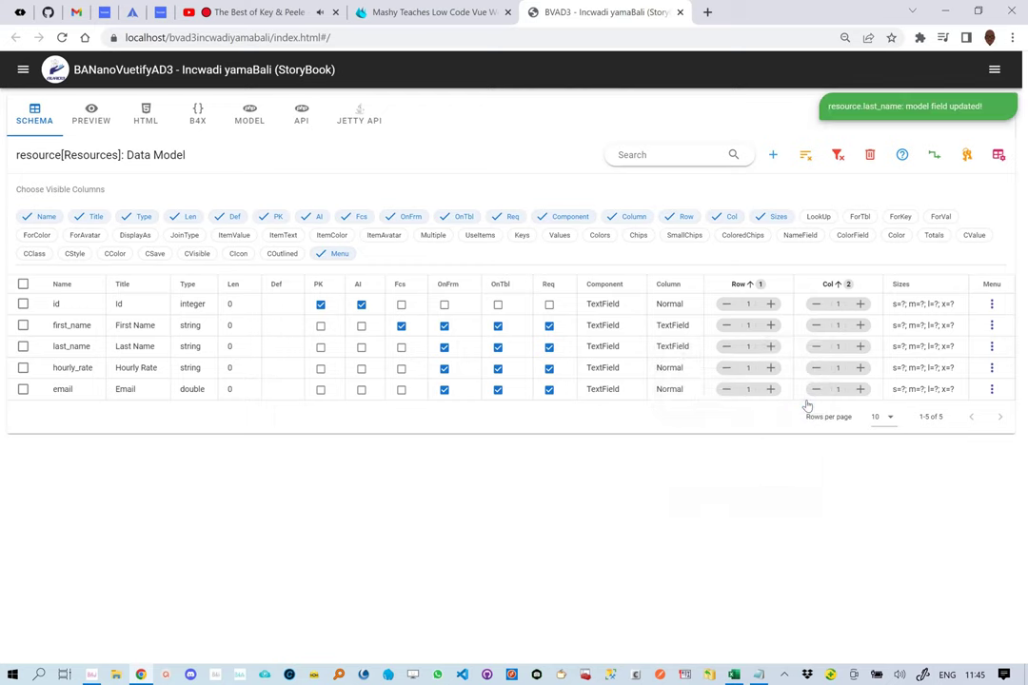
Step: Set the Column type to Money for hourly_rate and to Email for email
left_click(679, 369)
type("Money")
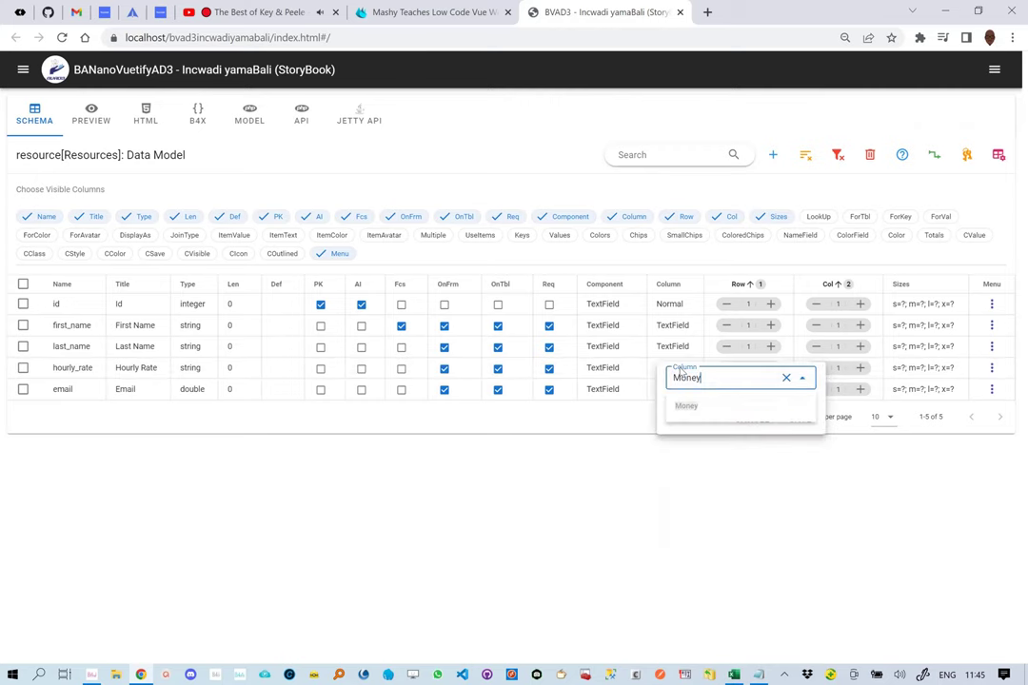
left_click(689, 408)
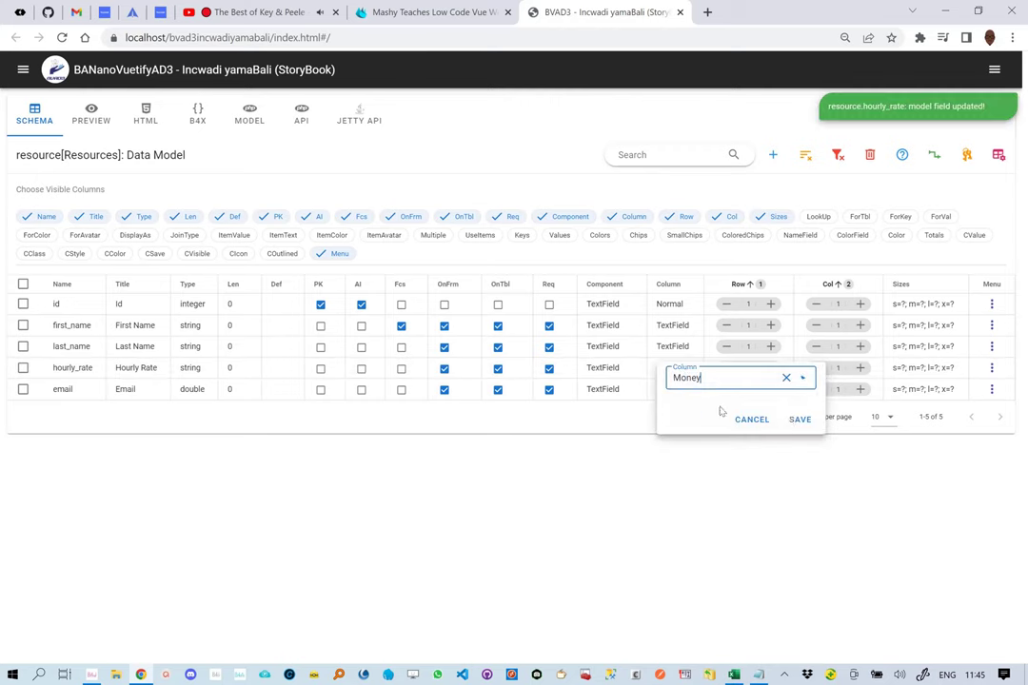
left_click(801, 421)
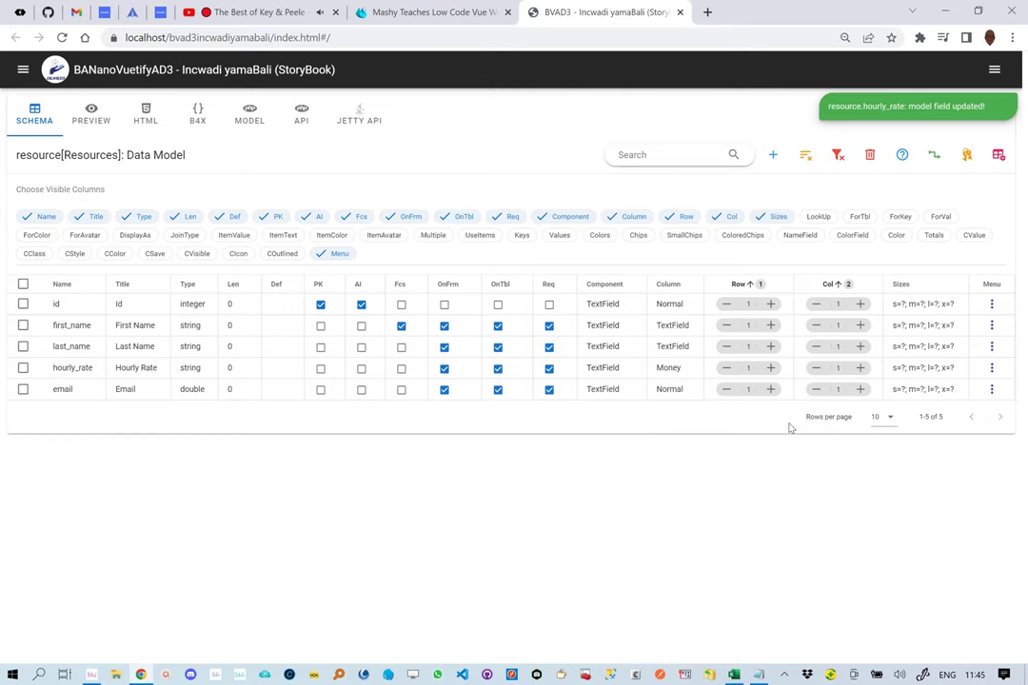
left_click(671, 390)
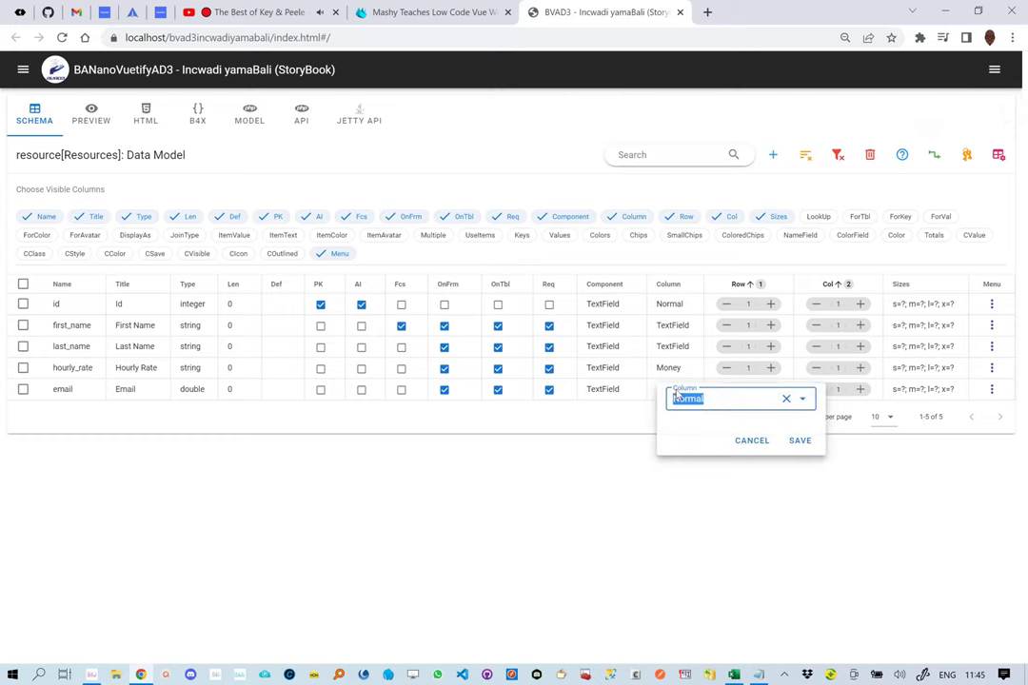
type("Email")
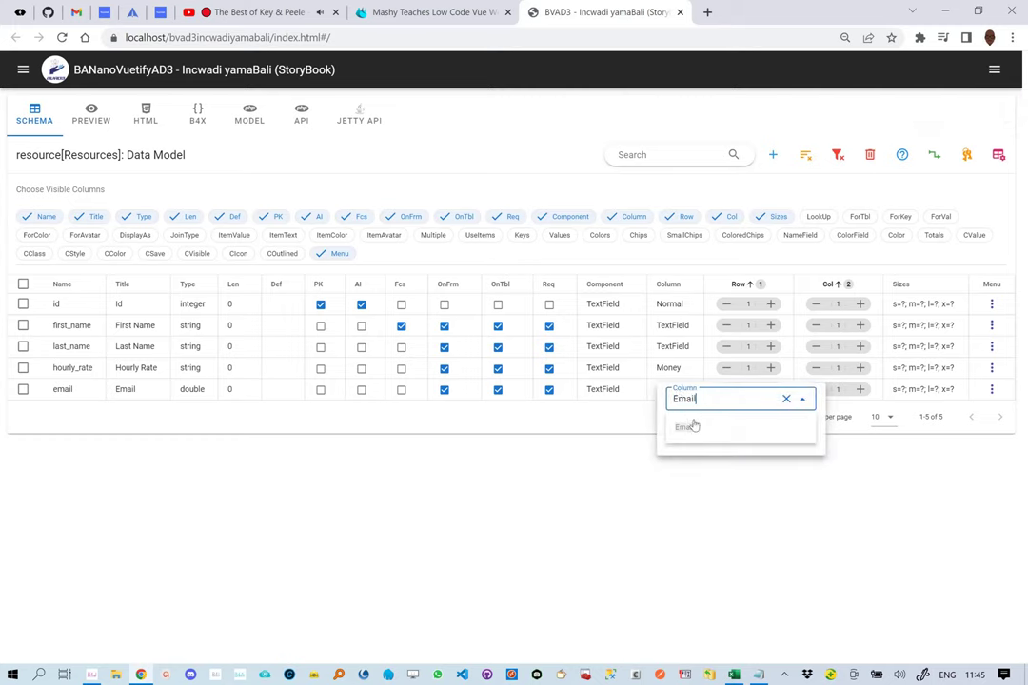
left_click(686, 428)
left_click(803, 448)
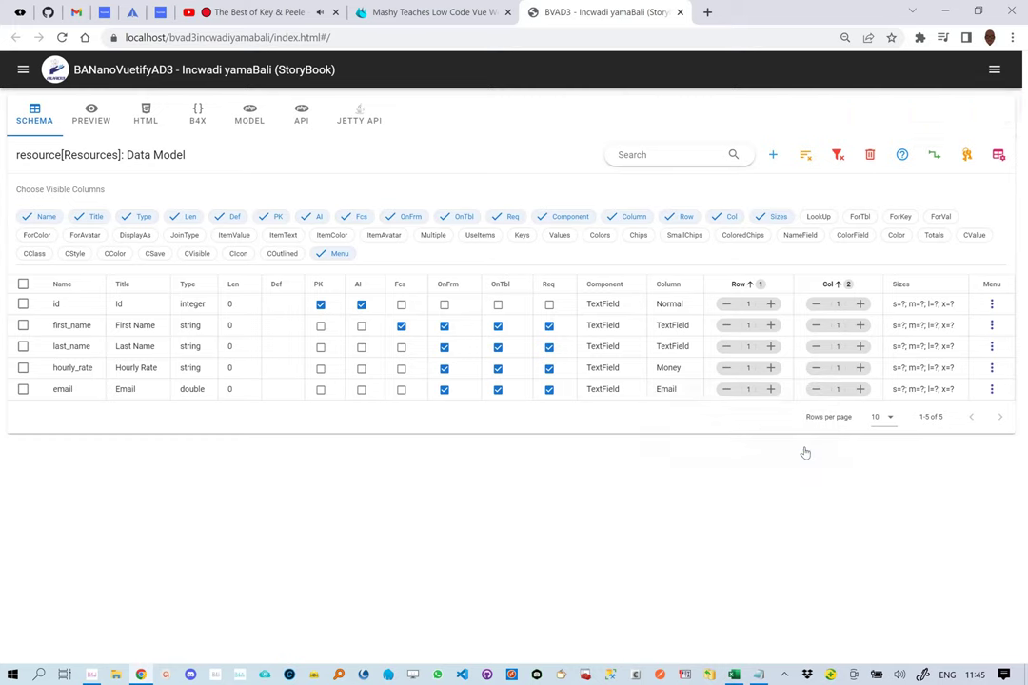
Step: Place first_name and last_name in row 2, hourly_rate and email in row 3, with last_name and email in column 2
left_click(771, 390)
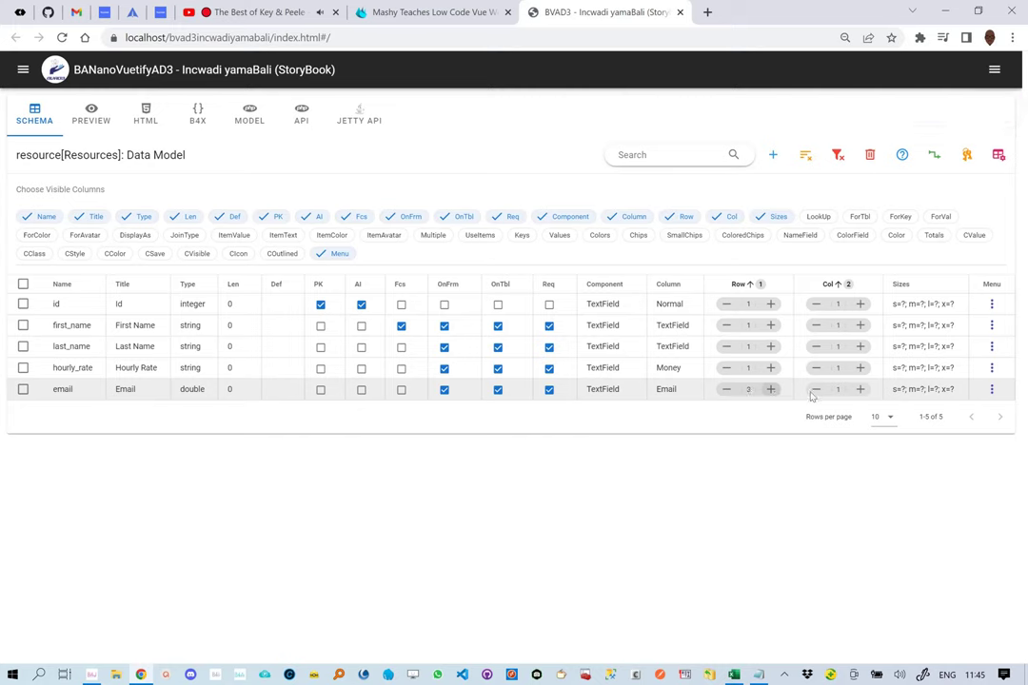
left_click(861, 390)
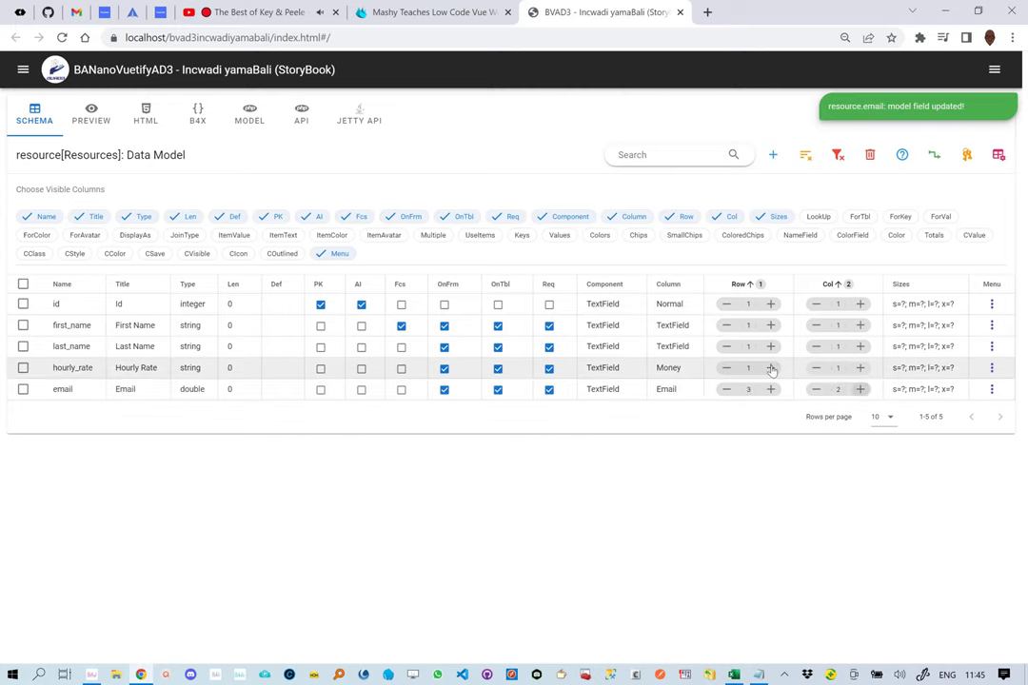
left_click(771, 368)
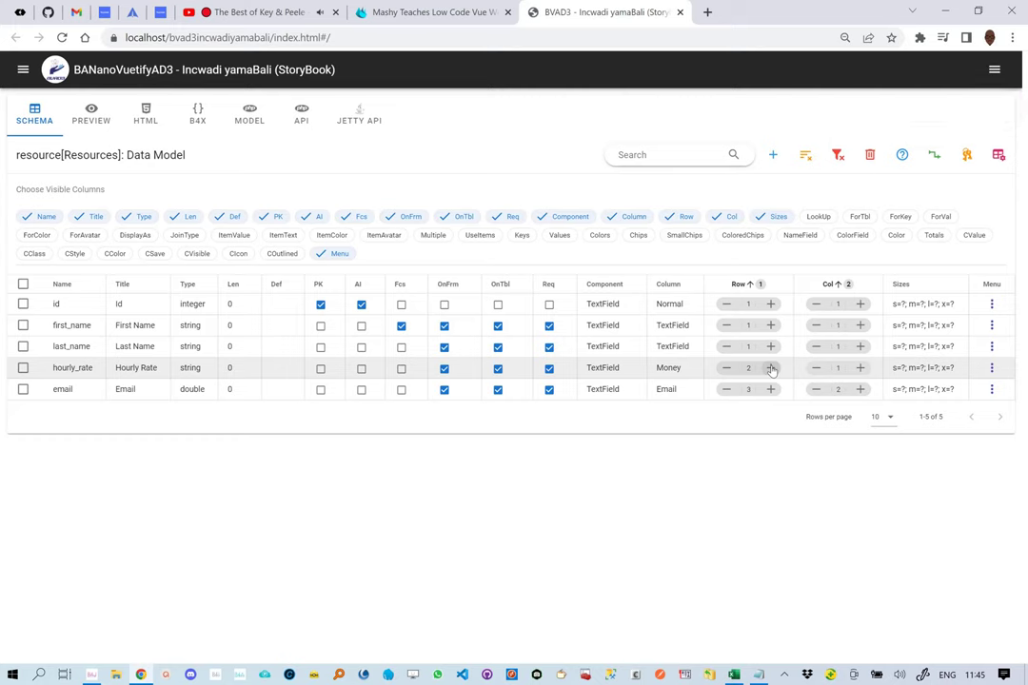
left_click(771, 368)
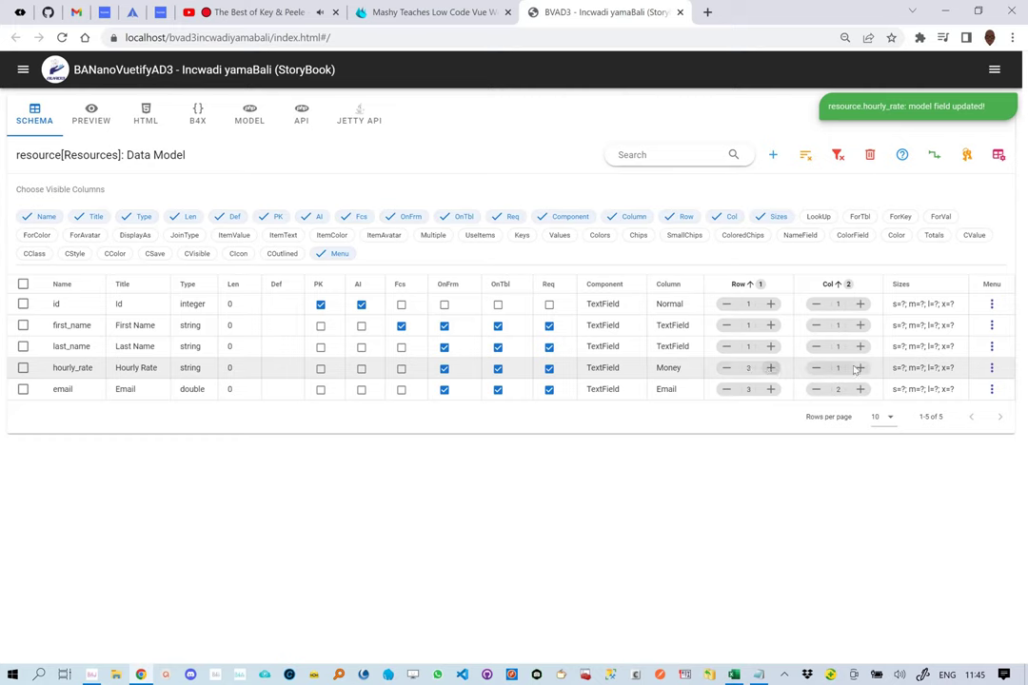
left_click(772, 346)
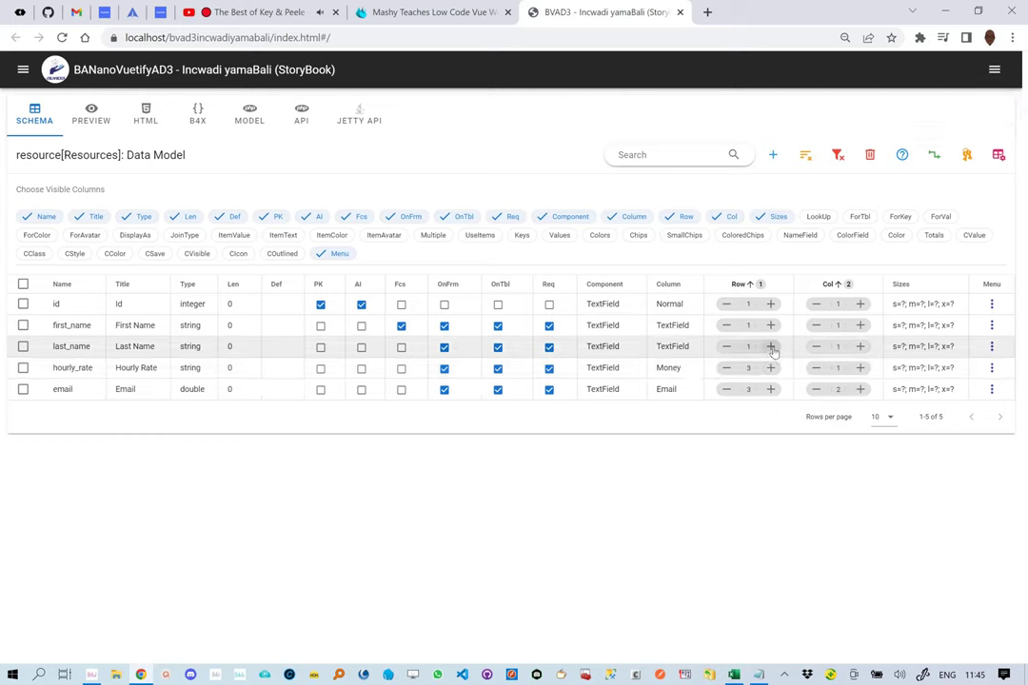
left_click(860, 347)
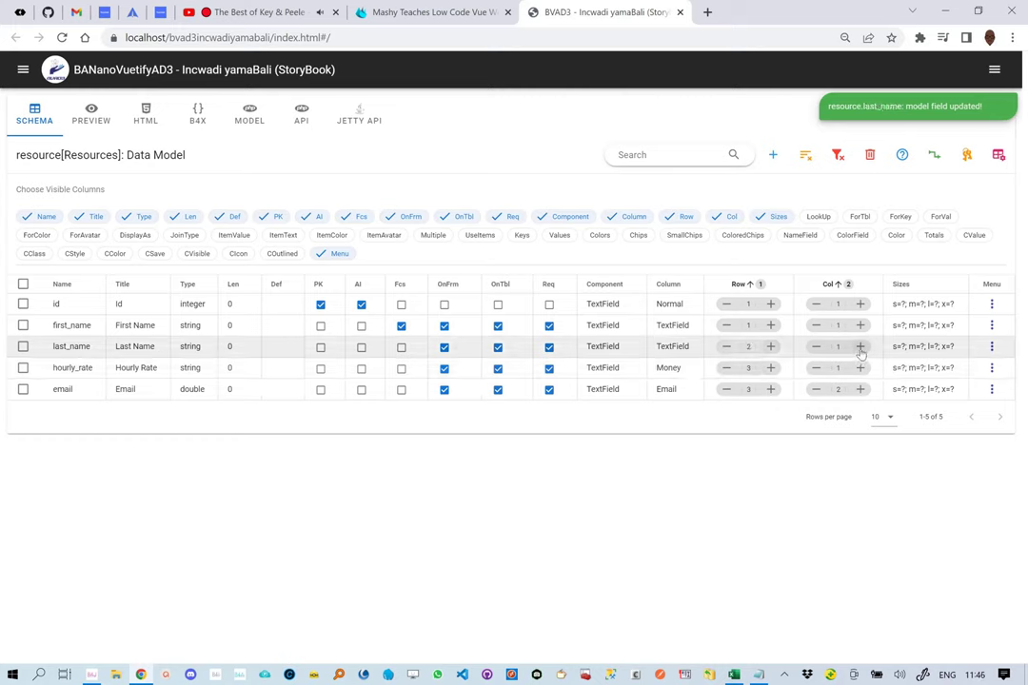
left_click(771, 326)
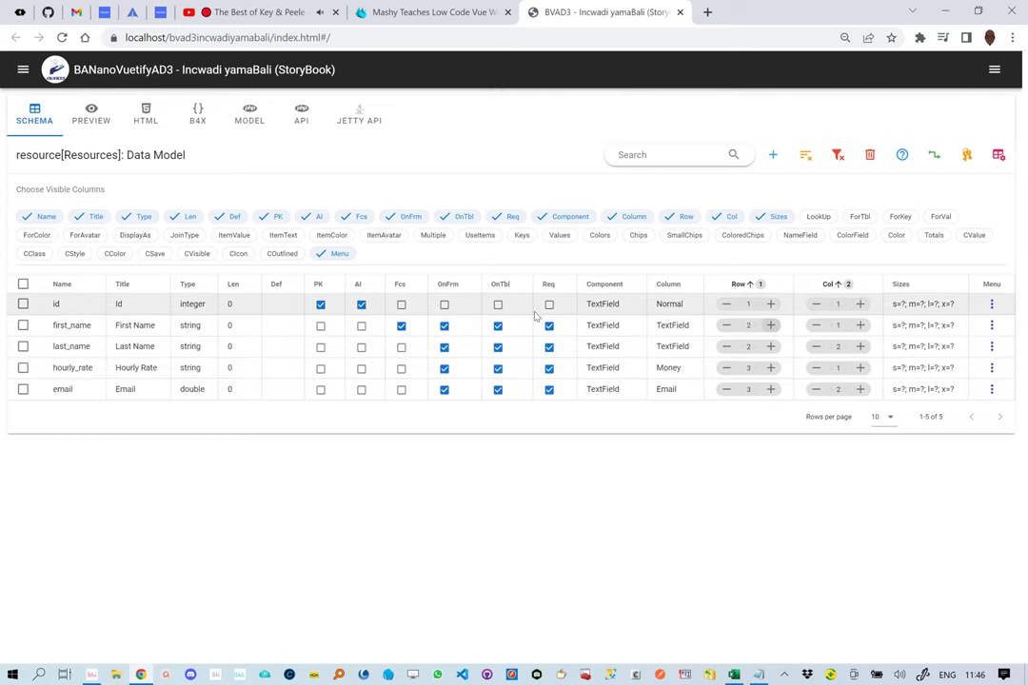
Step: Open the resource model for editing and check the Last Name and Hourly Rate fields in its form preview
left_click(24, 70)
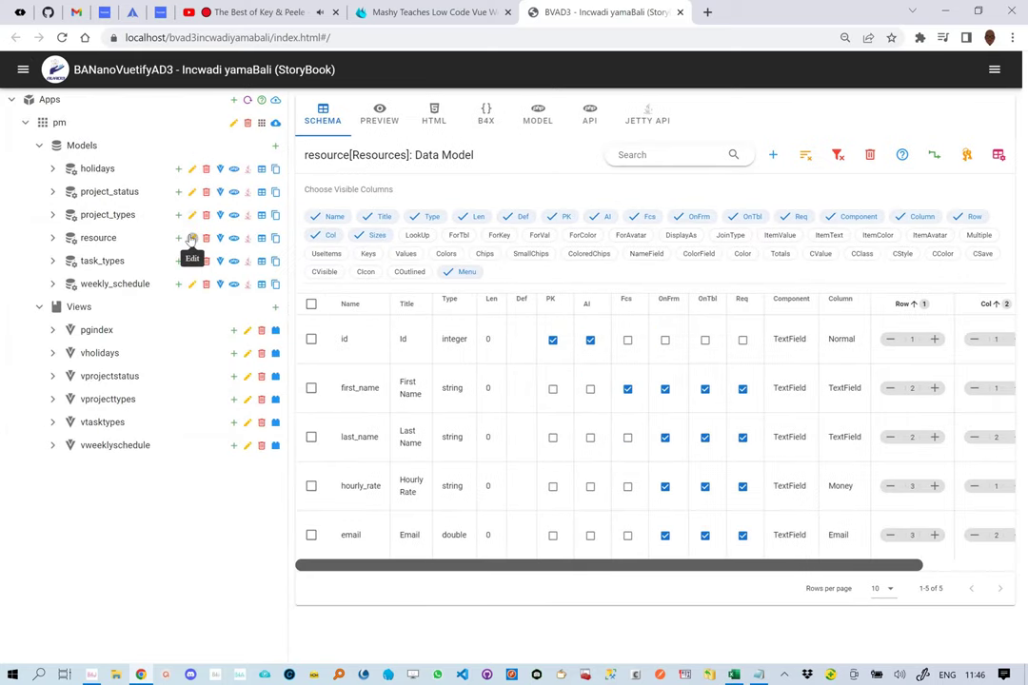
left_click(191, 238)
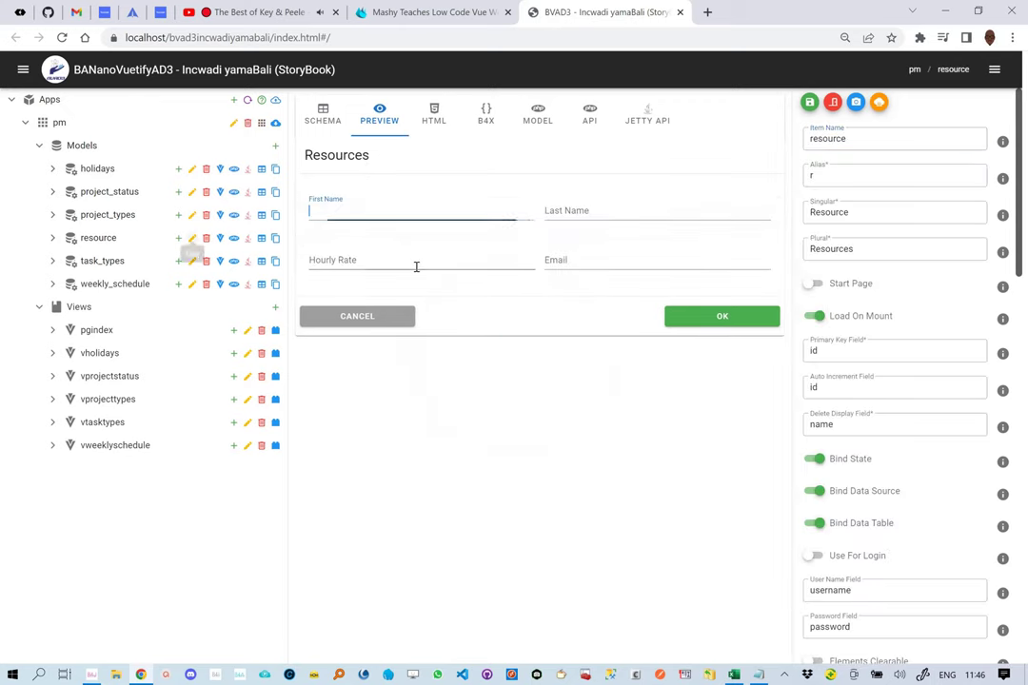
left_click(582, 211)
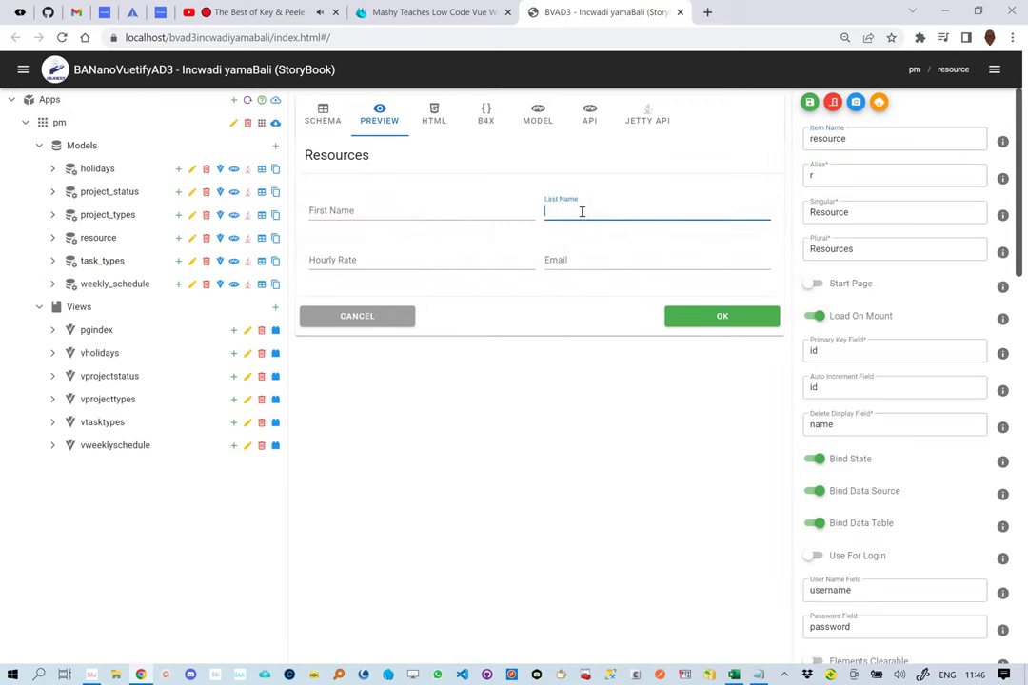
left_click(426, 259)
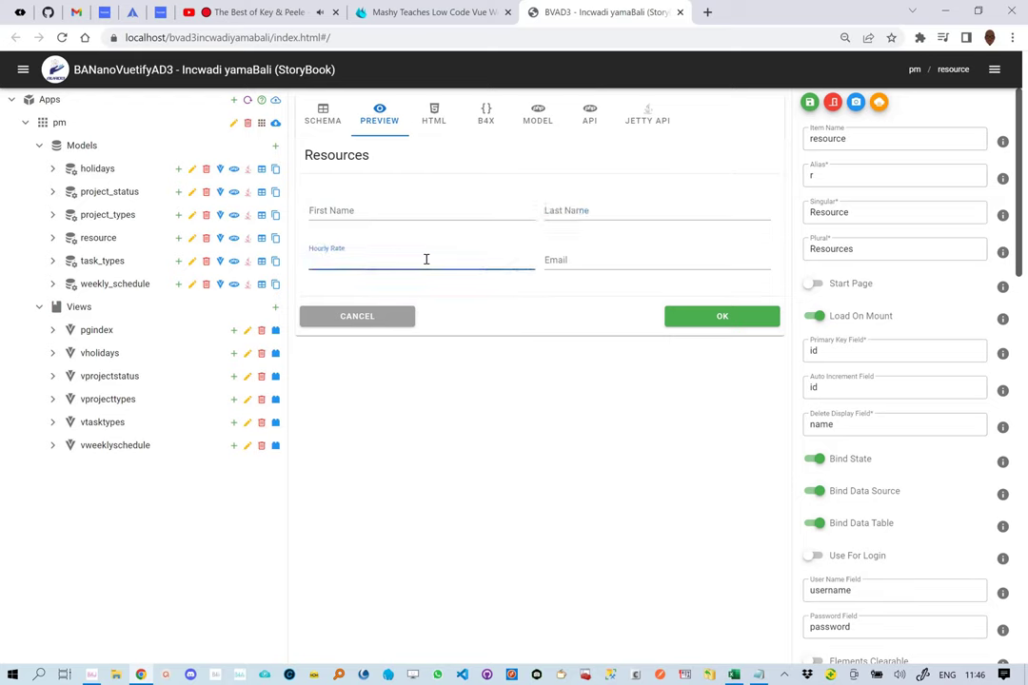
Step: Check the Email field in the Resources form preview, then review the resource model's schema alongside the project tree
left_click(612, 259)
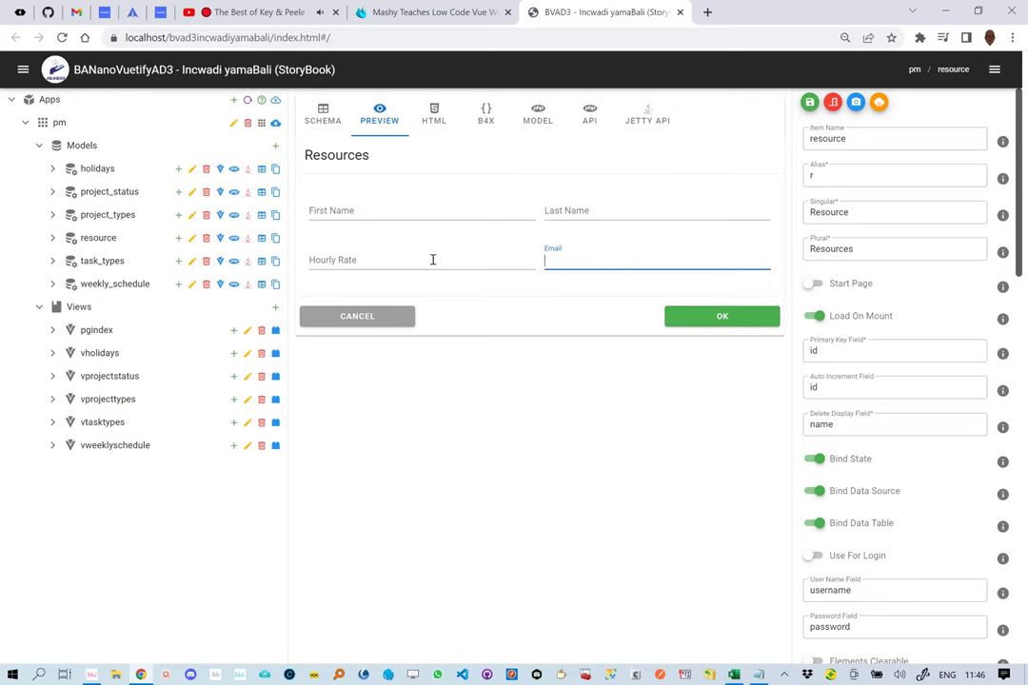
left_click(262, 239)
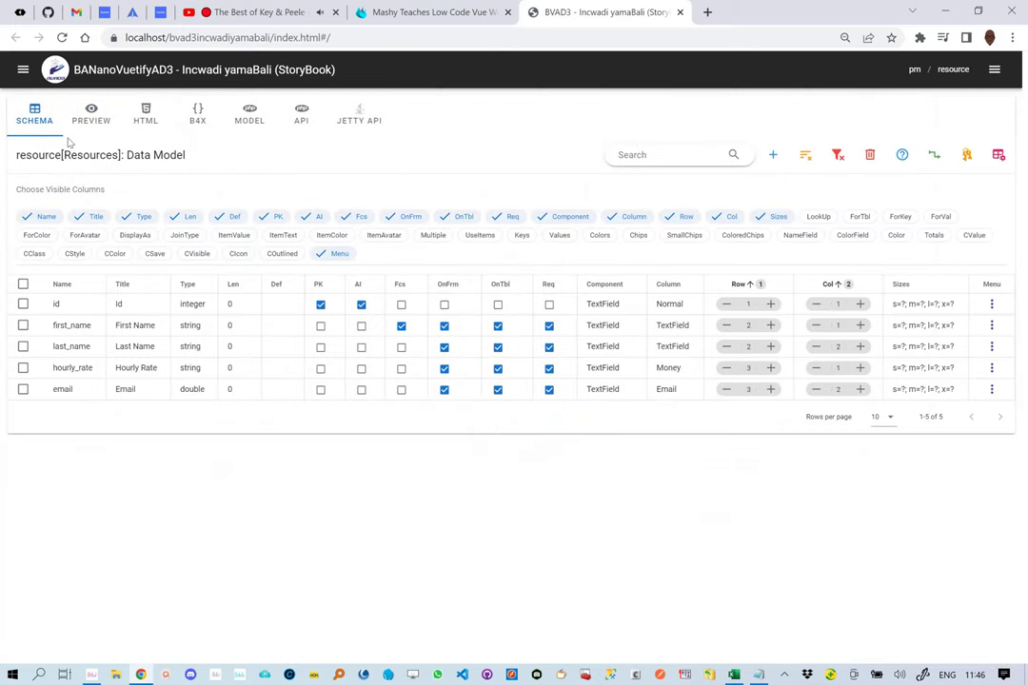
left_click(22, 70)
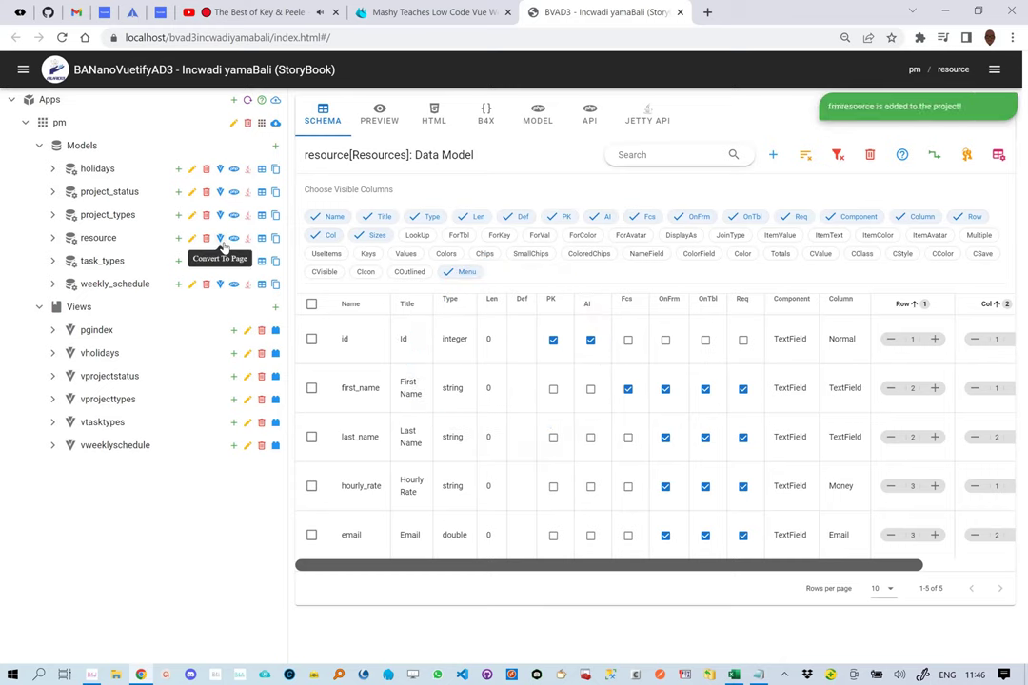
Step: Convert the resource model to a page and build the pm project's source
left_click(222, 244)
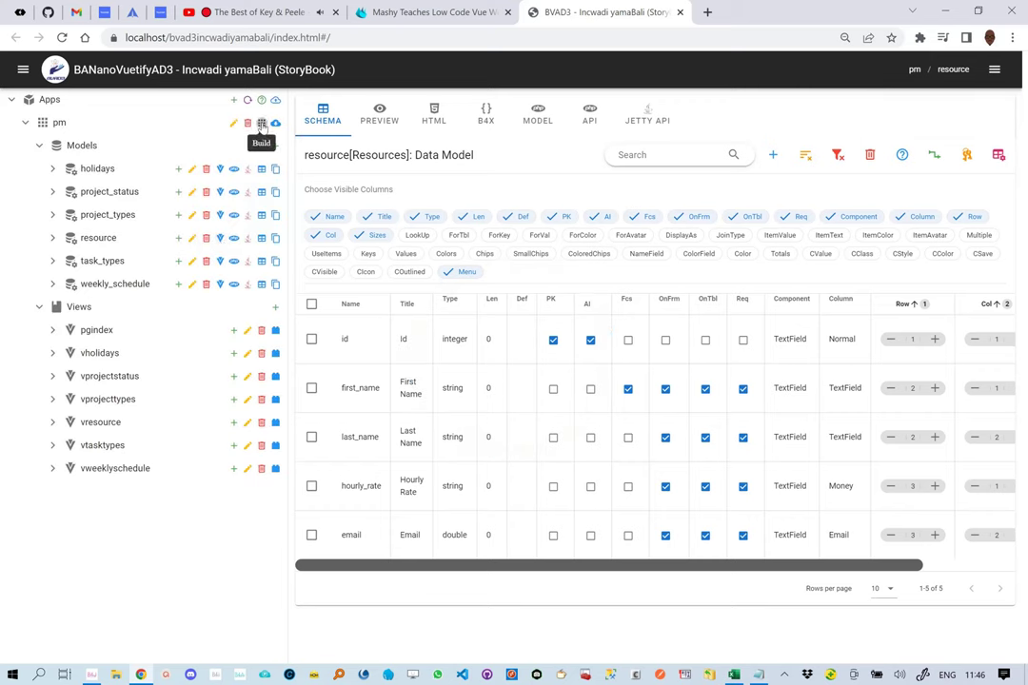
left_click(262, 125)
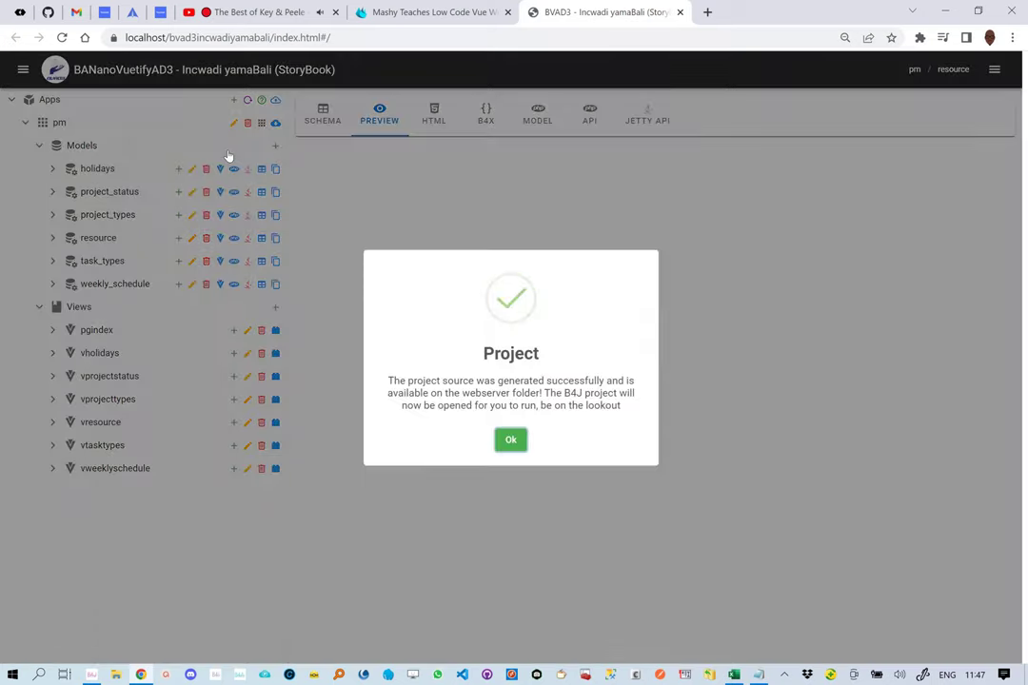
left_click(510, 441)
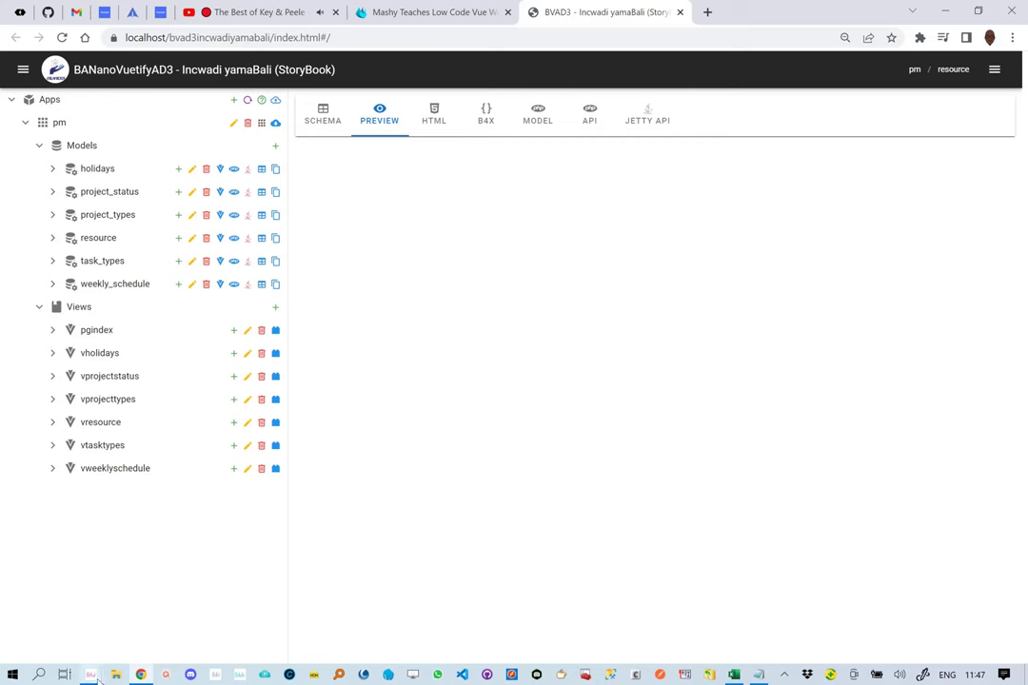
Step: Switch to the BVAD3Code project in B4J, save it and run it in Release mode
mouse_move(90, 674)
left_click(203, 621)
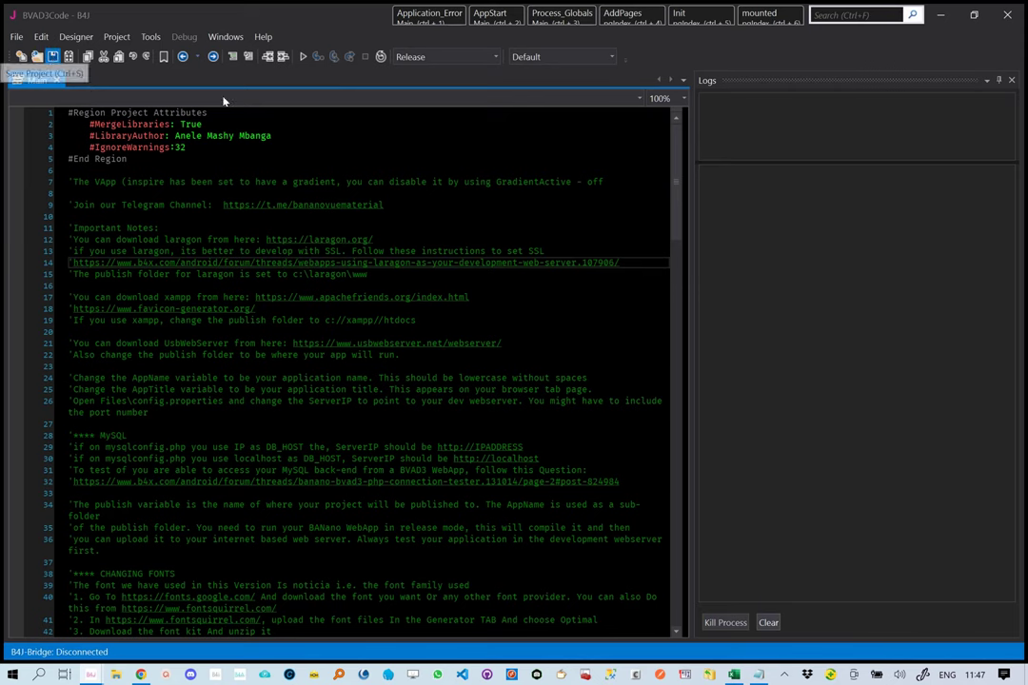
left_click(49, 54)
left_click(380, 162)
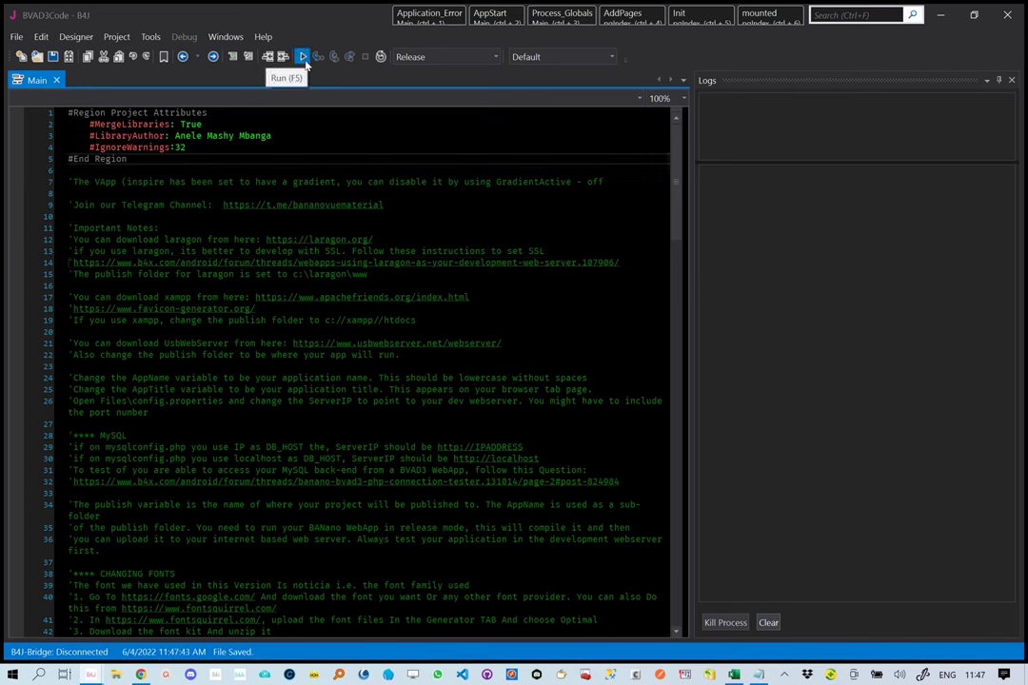
left_click(303, 57)
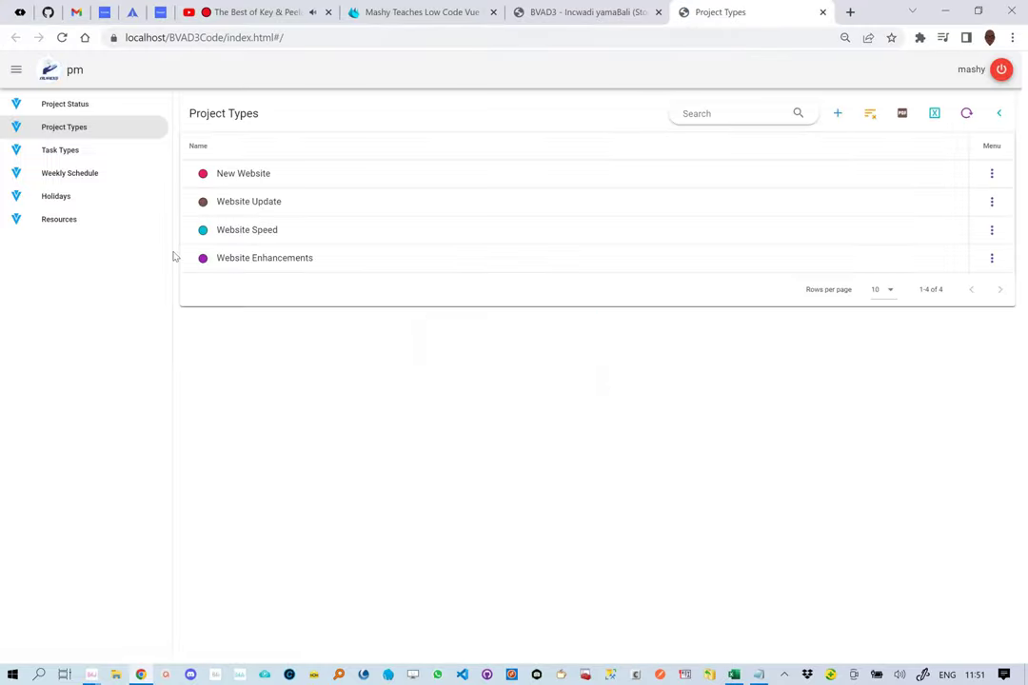
Step: View the Resources page in the running pm app, test the listed record's email link and close the Mail window it opens
left_click(84, 229)
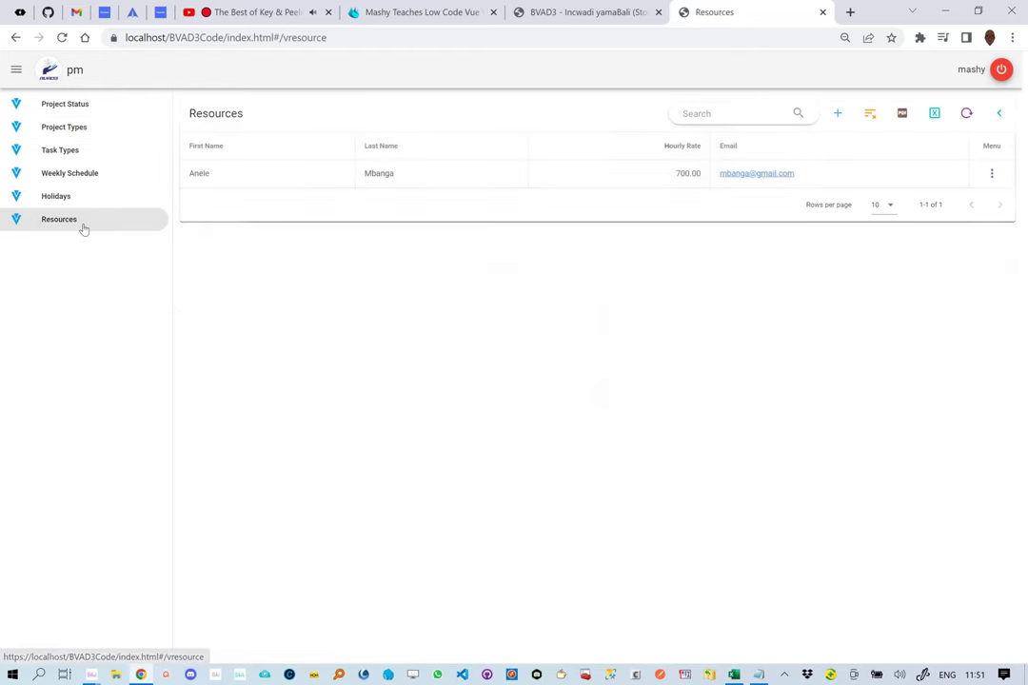
left_click(751, 175)
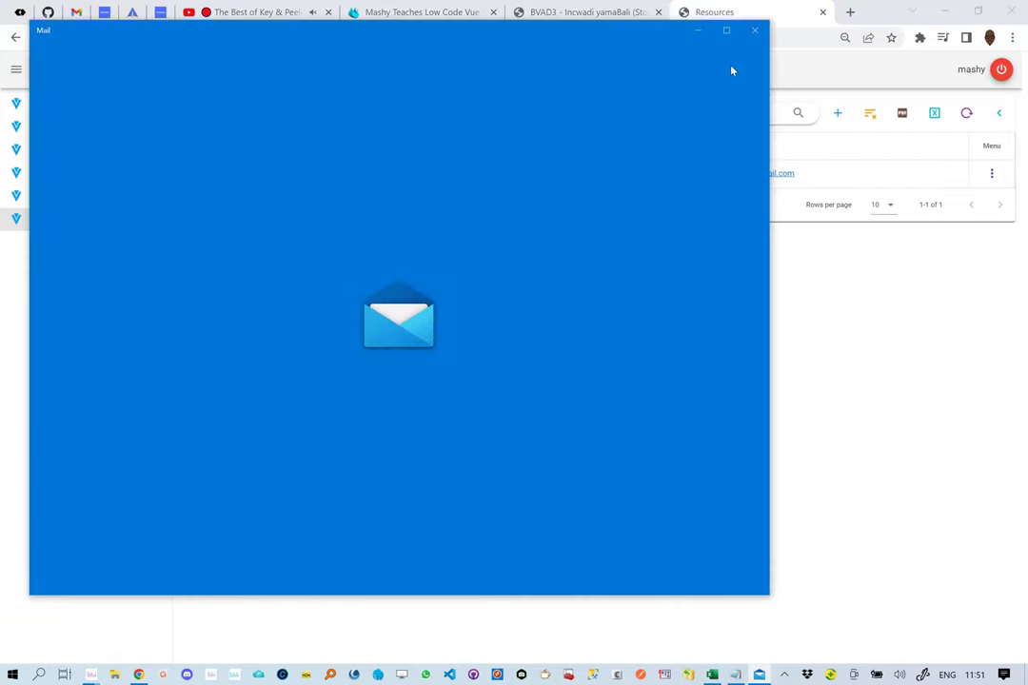
left_click(756, 32)
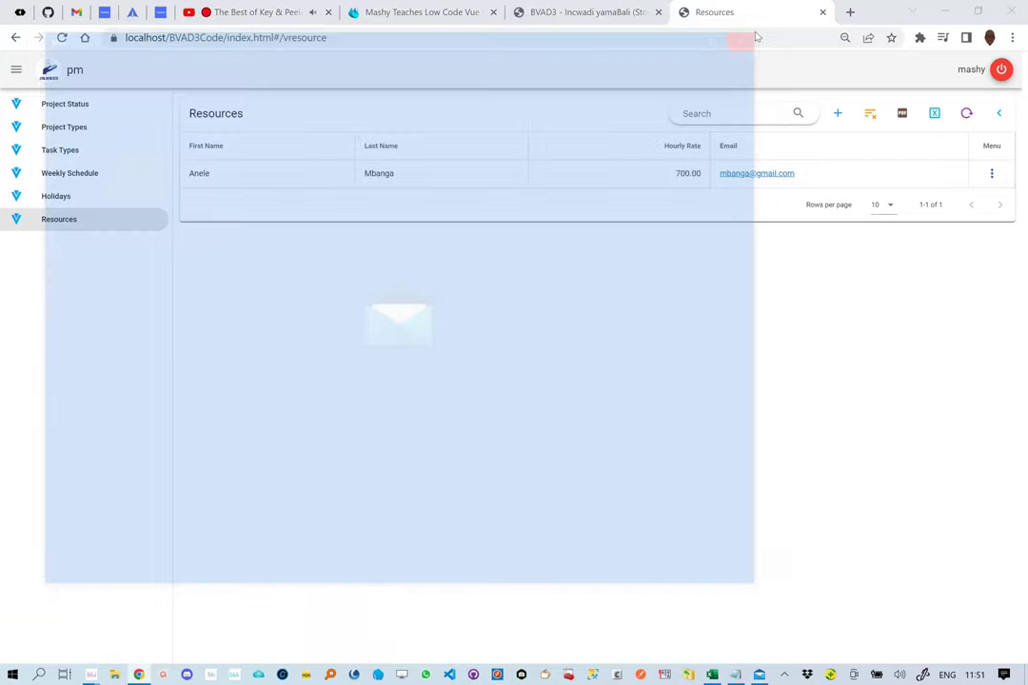